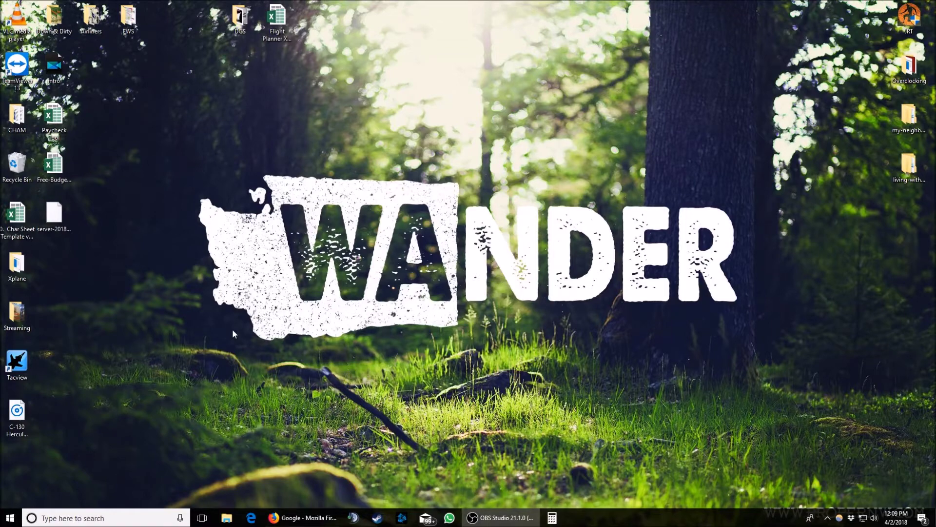
Step: Search Google for 'ovgme' in Firefox and open the official OvGME homepage
click(303, 518)
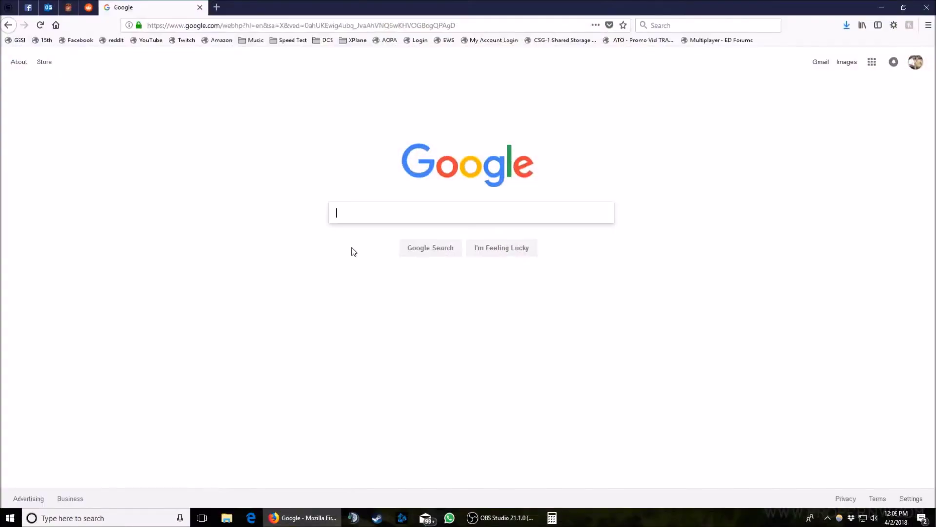
text(ovgme)
key(Return)
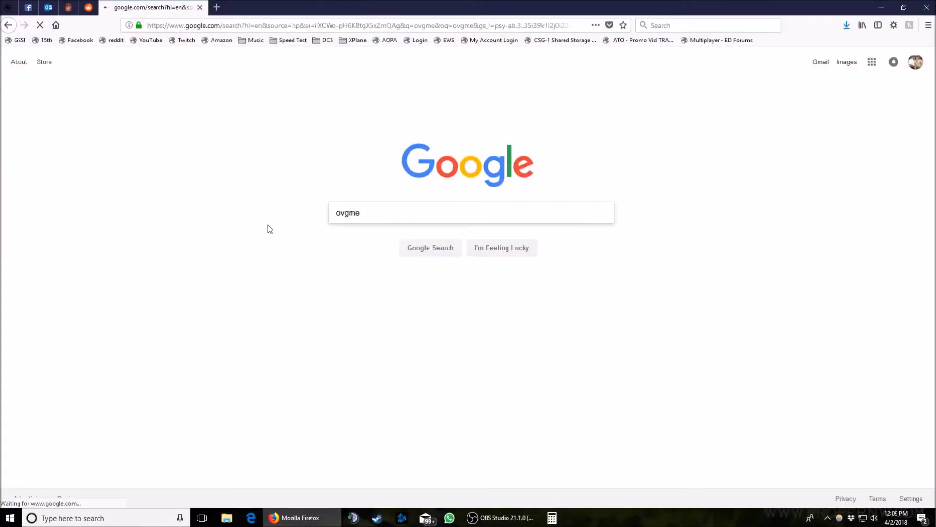
click(145, 264)
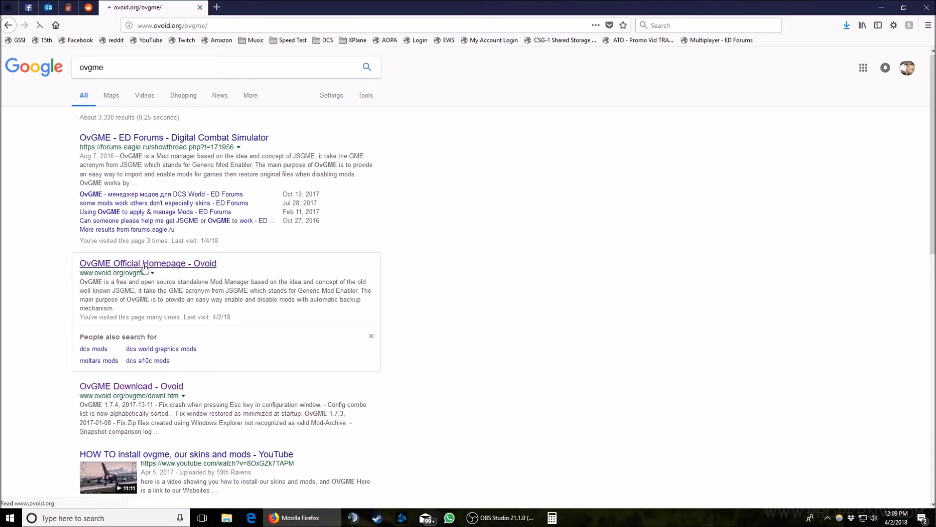
Step: Save ovgme_1_7_4_setup_64.exe from the Download page, then minimize Firefox
click(200, 85)
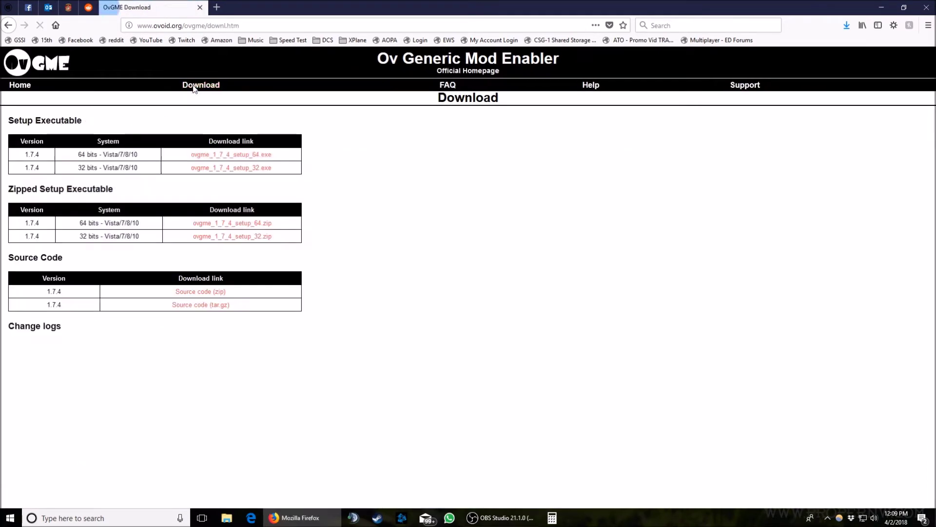
click(205, 155)
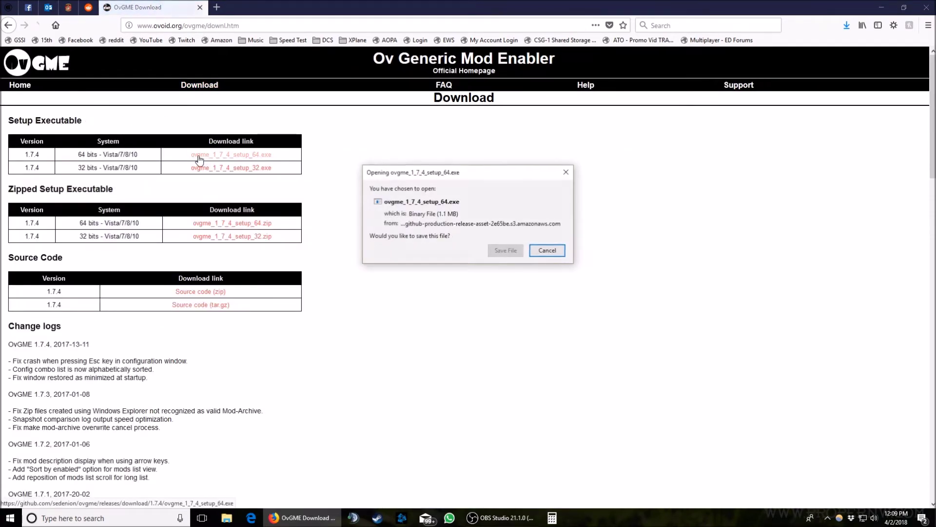
click(505, 250)
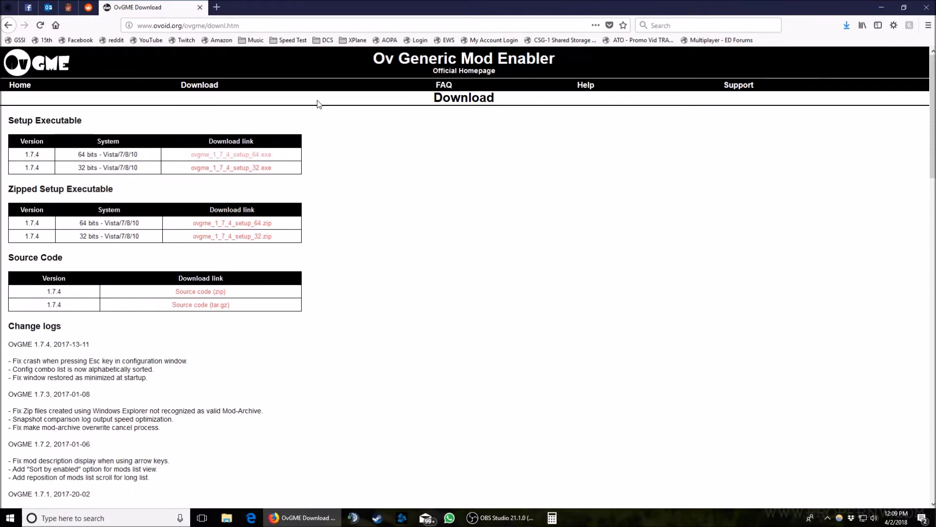
click(878, 8)
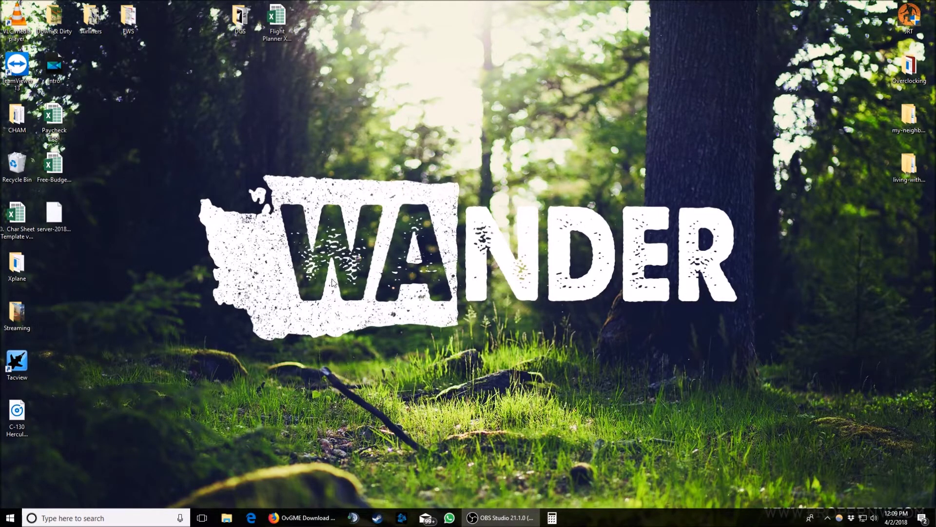
Step: Open the pinned DCS folder from File Explorer's jump list and launch the OvGME shortcut
right_click(224, 520)
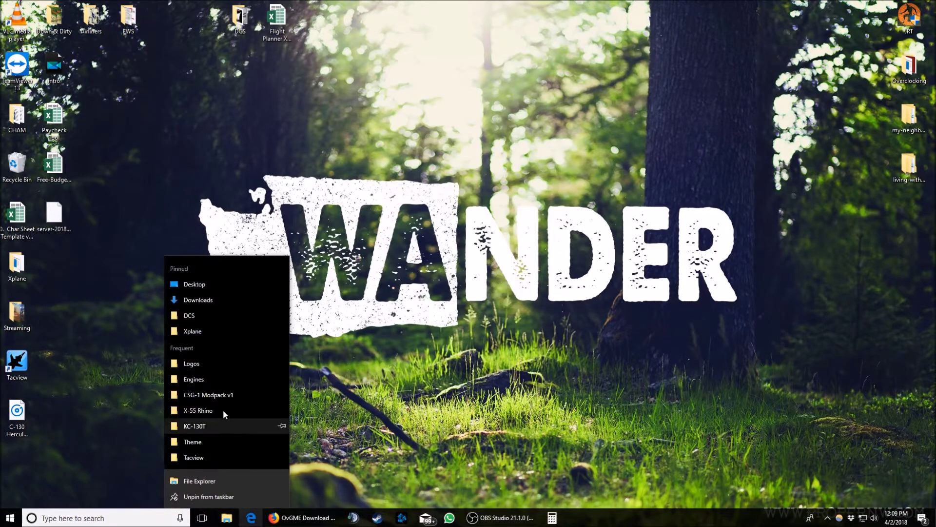
click(197, 312)
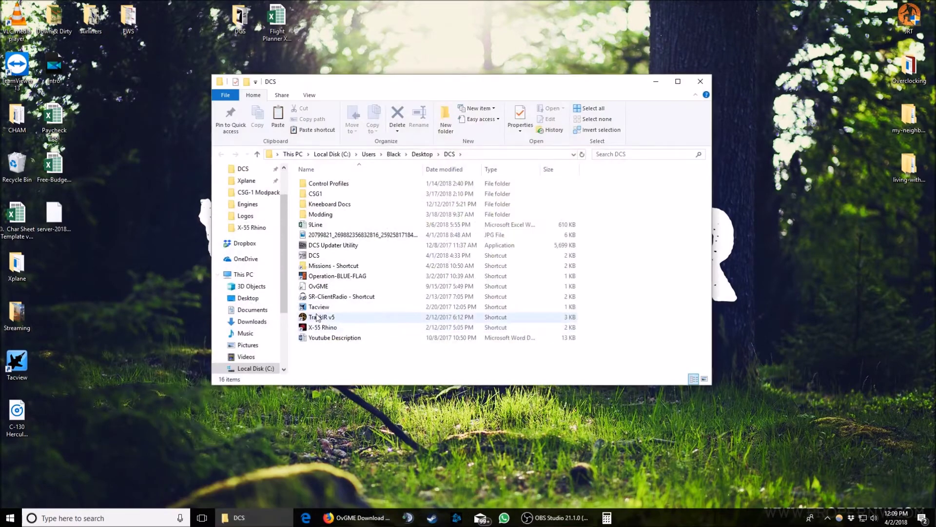
click(324, 288)
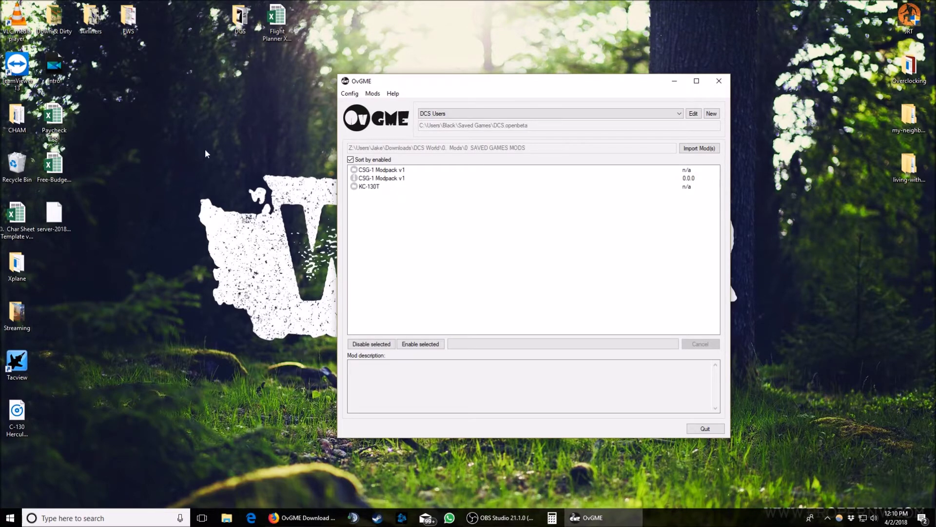
Step: Create a new desktop folder via New > Folder and name it 'DCS Mods'
right_click(155, 128)
mouse_move(98, 222)
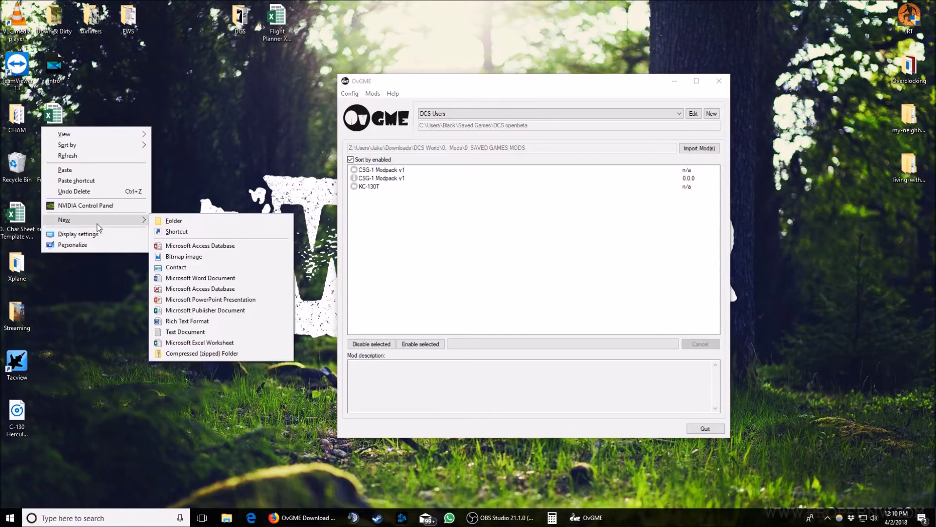
click(170, 224)
text(DCS Mods)
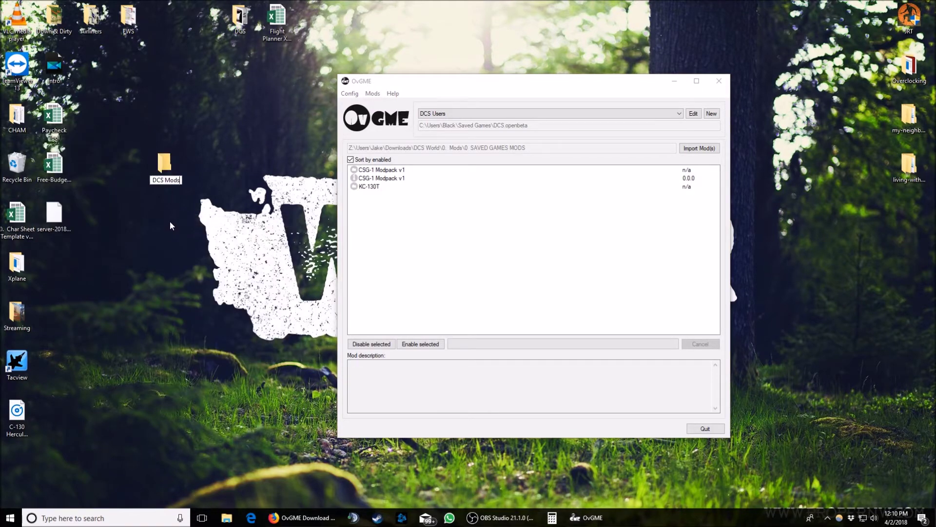
key(Return)
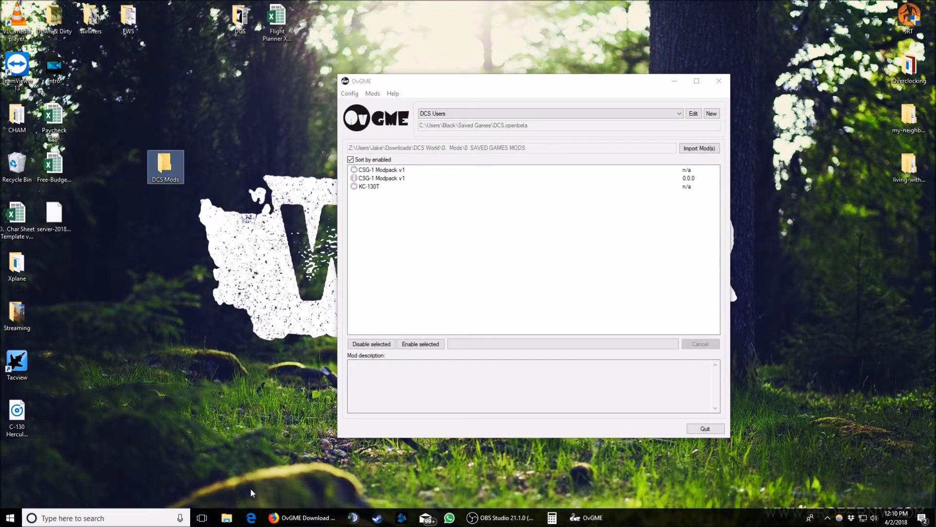
Step: Copy the CSG-1 Modpack v1 zip from Downloads\DCS World\0. Mods\0 SAVED GAMES MODS onto DCS Mods
right_click(227, 517)
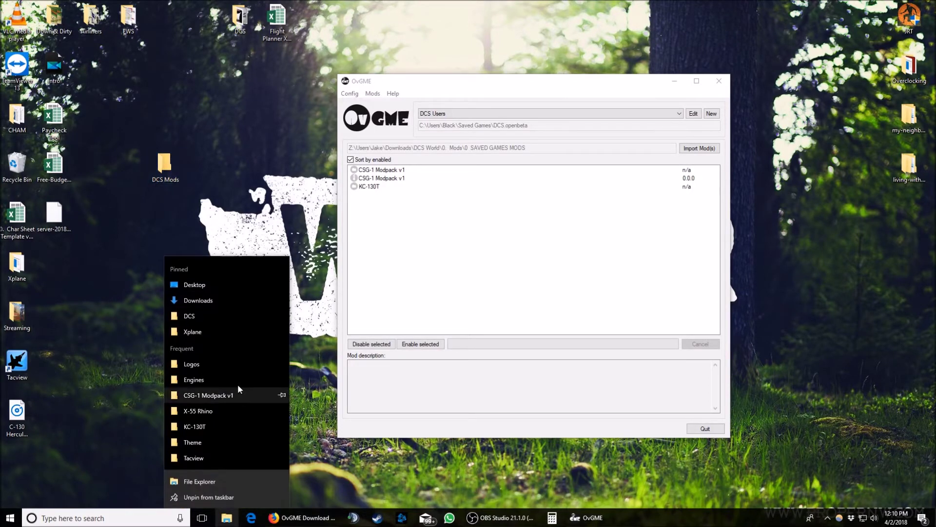
click(209, 300)
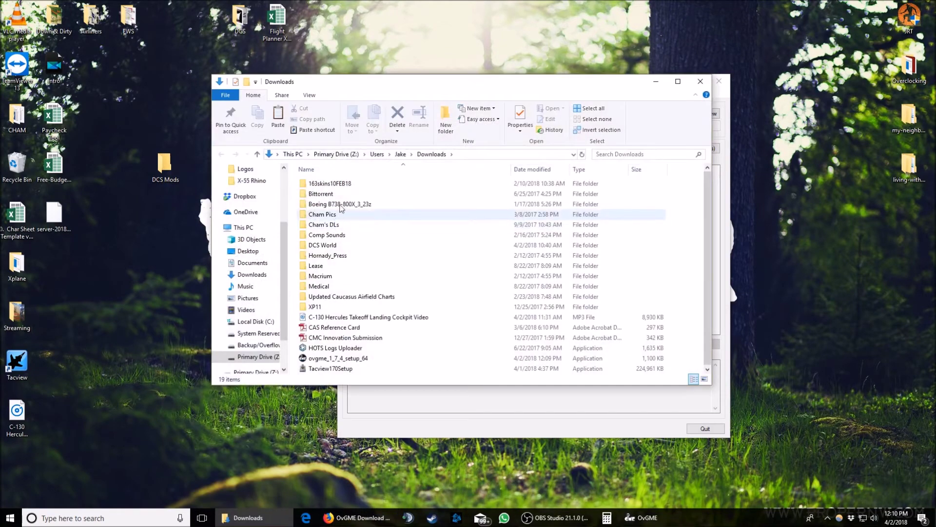
double_click(361, 248)
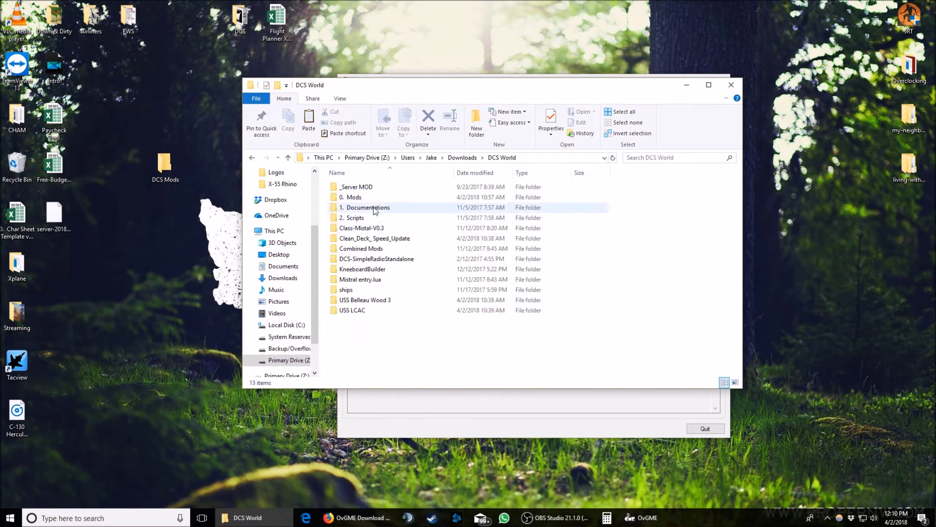
double_click(363, 196)
double_click(361, 188)
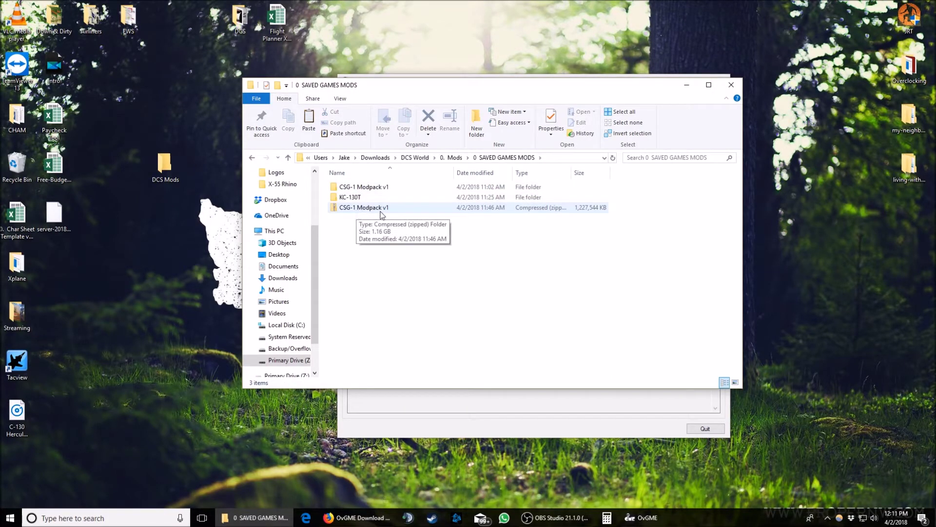
drag(361, 209, 165, 169)
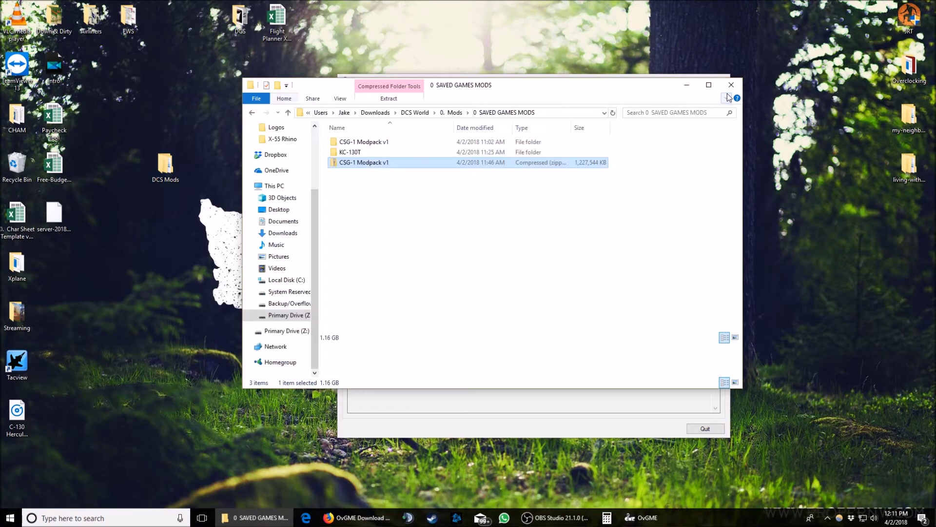
Step: Extract the CSG-1 Modpack v1 zip with 7-Zip into a 'CSG-1 Modpack v1' folder in DCS Mods
click(732, 86)
double_click(165, 167)
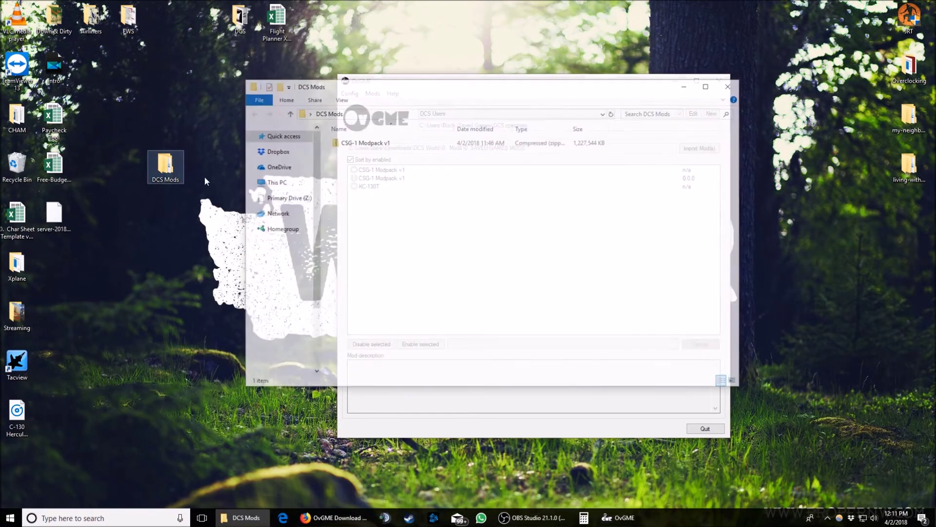
right_click(384, 143)
mouse_move(330, 189)
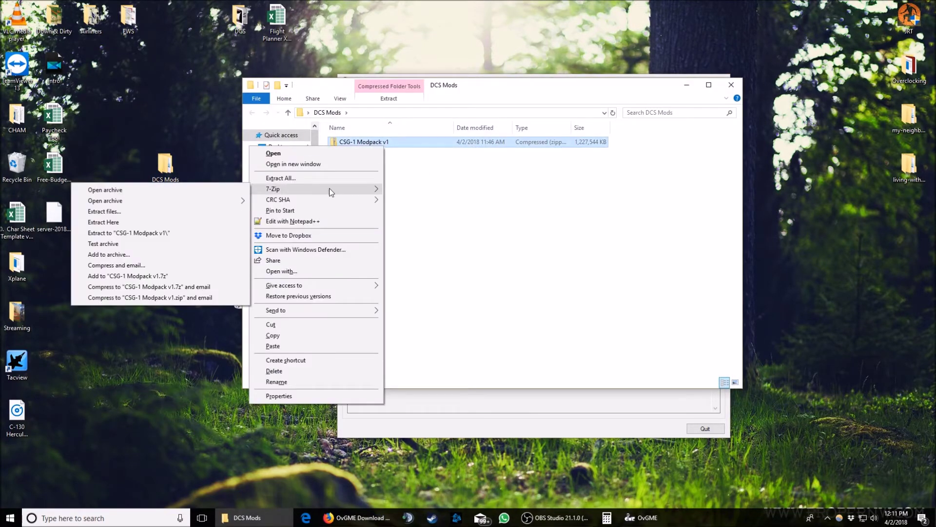
click(156, 234)
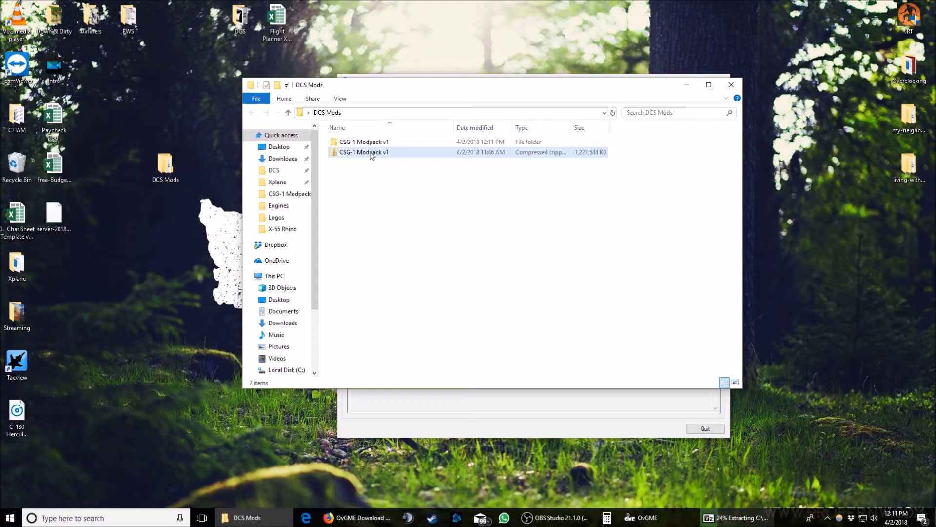
click(736, 518)
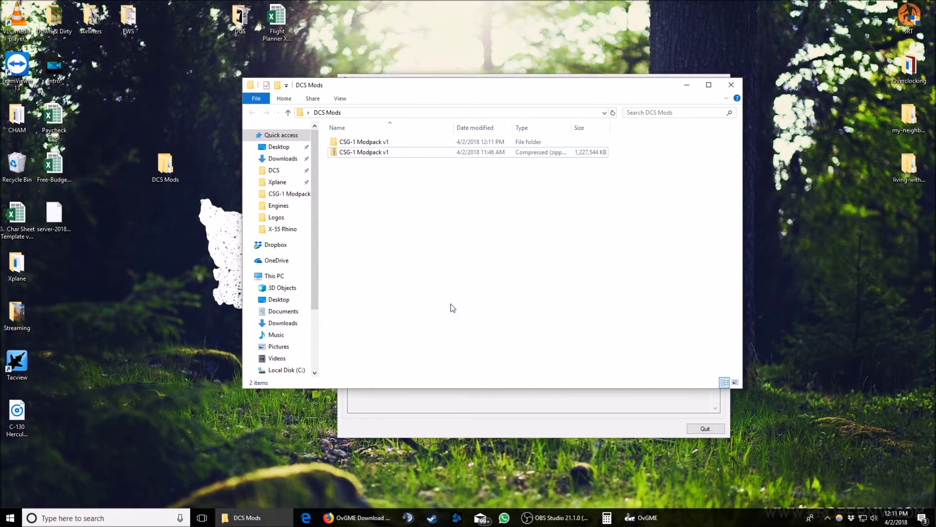
Step: Delete the leftover zip, close DCS Mods, and start a new OvGME configuration
click(365, 154)
key(Delete)
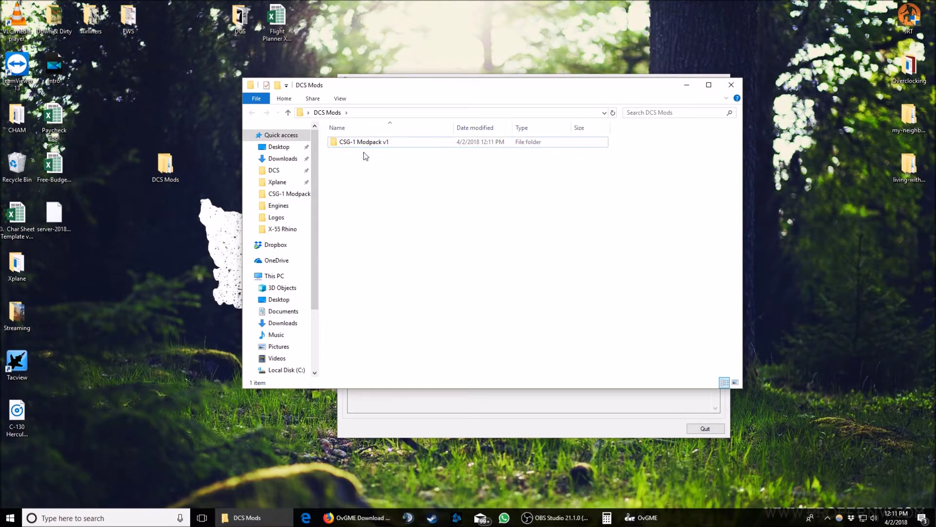
click(731, 85)
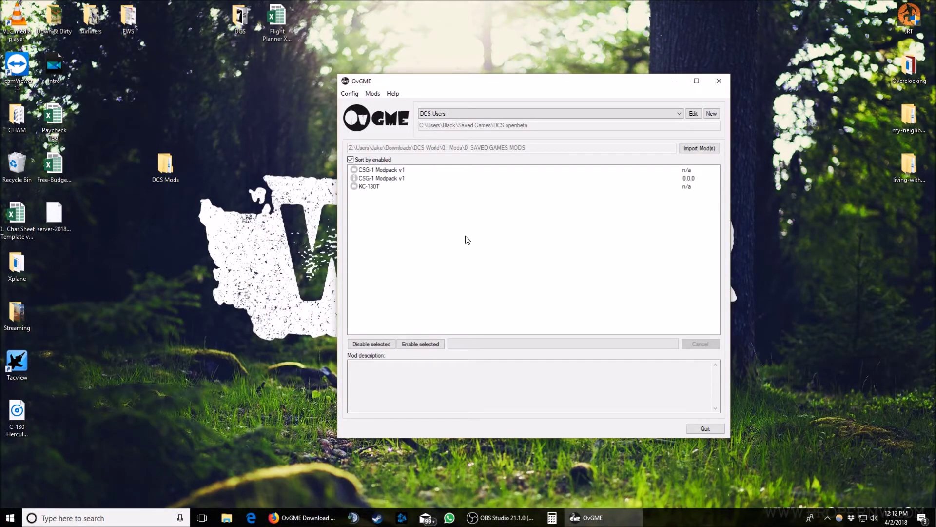
click(353, 94)
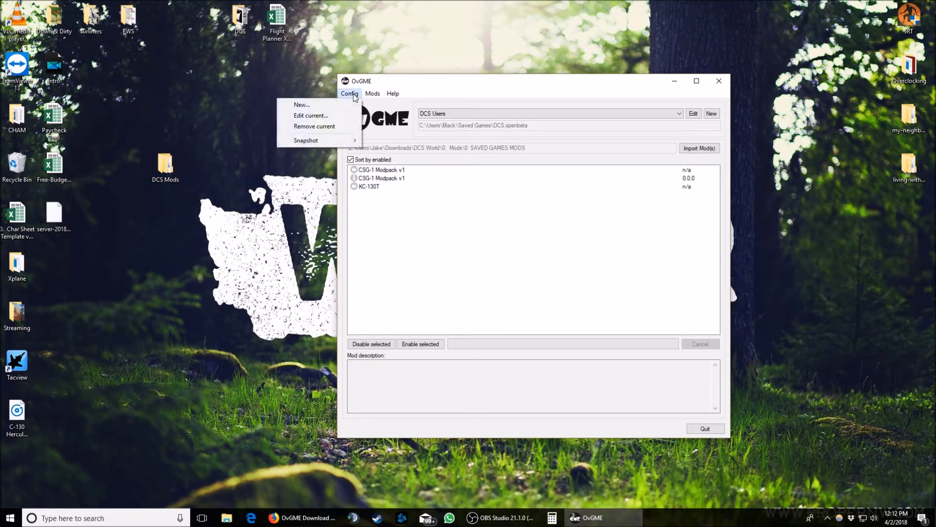
click(324, 104)
Step: Enter 'DCS Example' as the configuration title, correcting the typo
text(DCS Exampo)
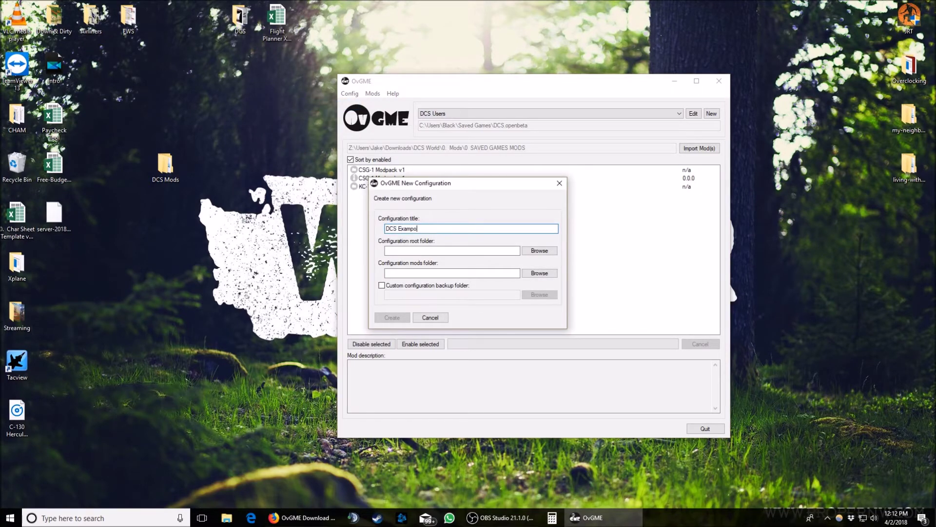
key(BackSpace)
text(le)
Step: Set the configuration root folder to C:\Users\user\Saved Games\DCS.openbeta
click(540, 252)
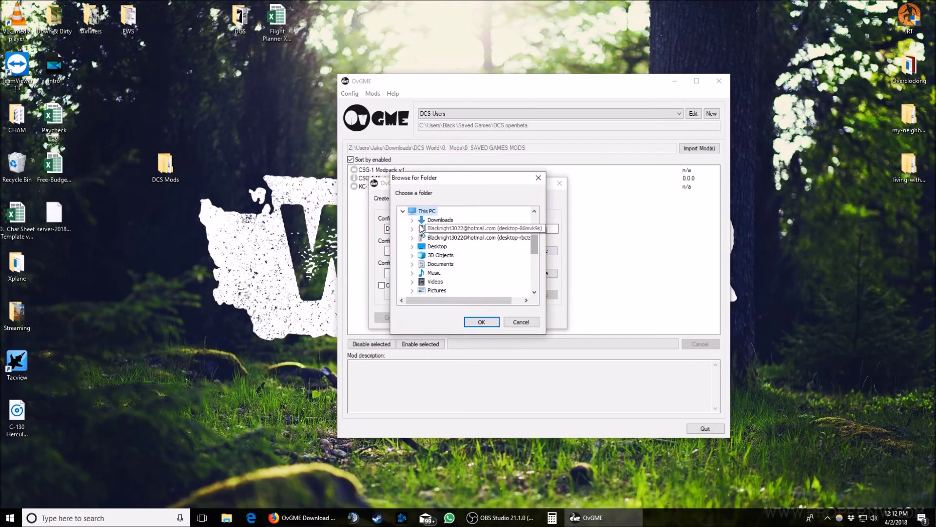
scroll(422, 250, down, 3)
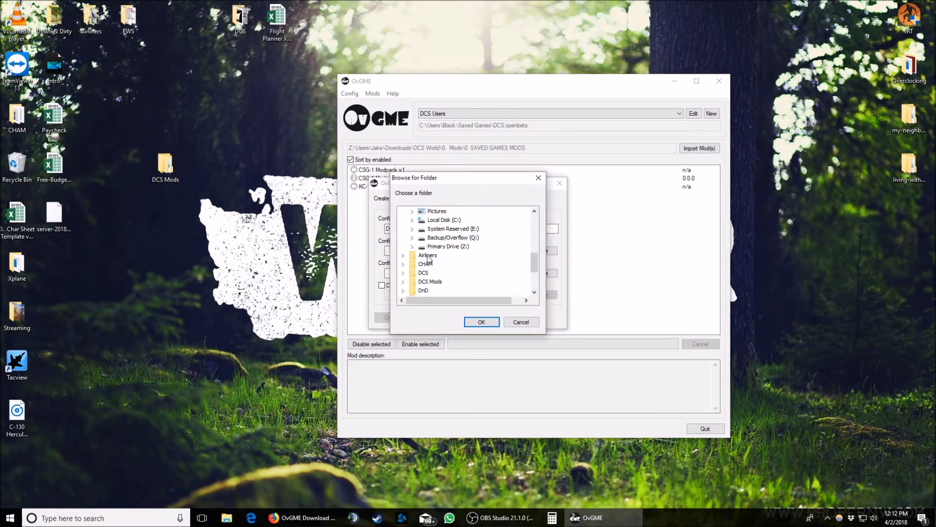
click(412, 219)
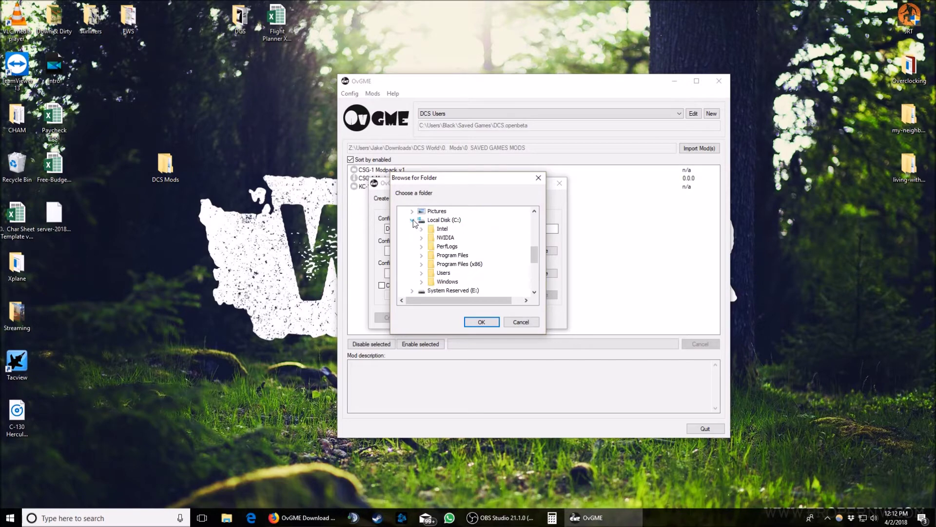
click(422, 273)
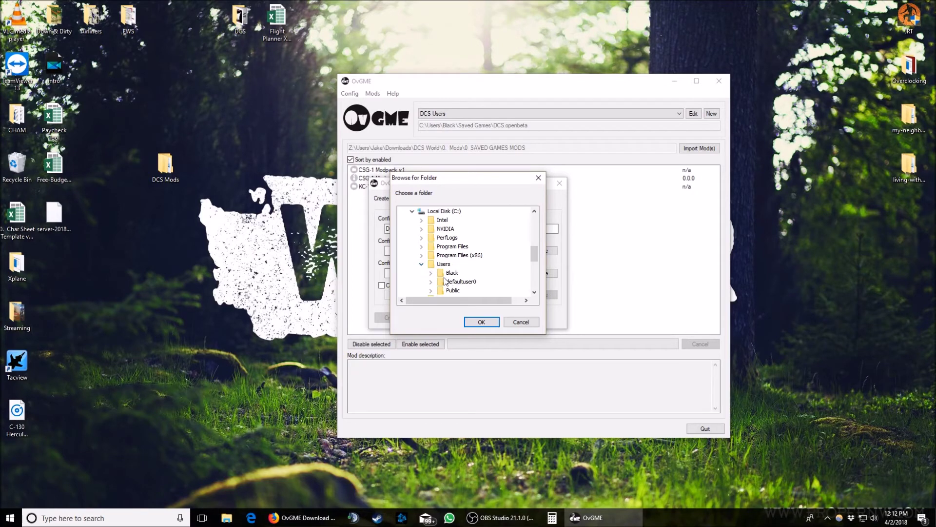
click(431, 273)
scroll(486, 274, down, 3)
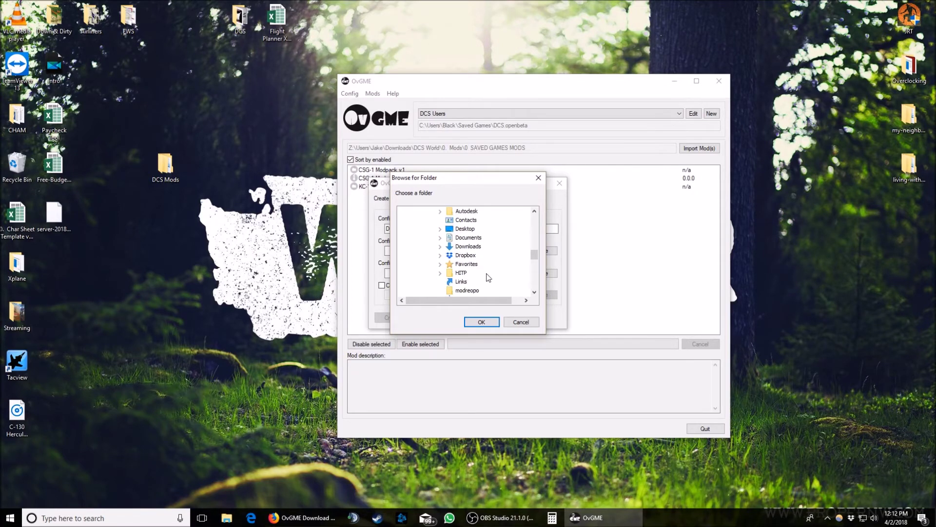
scroll(485, 274, down, 2)
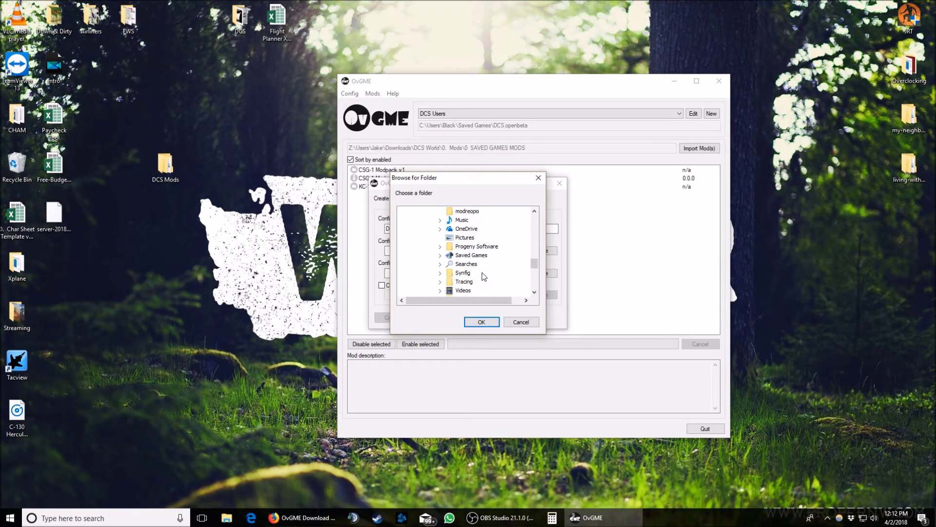
click(462, 257)
click(440, 255)
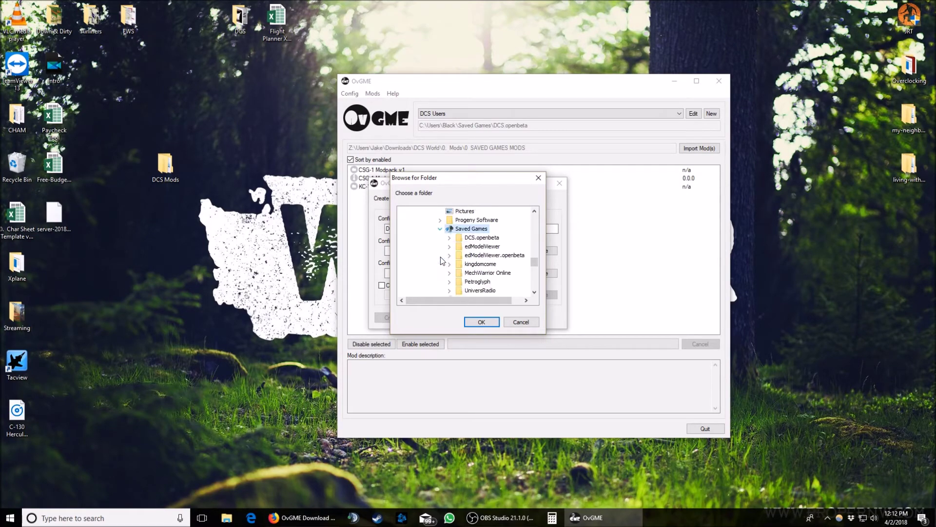
click(449, 238)
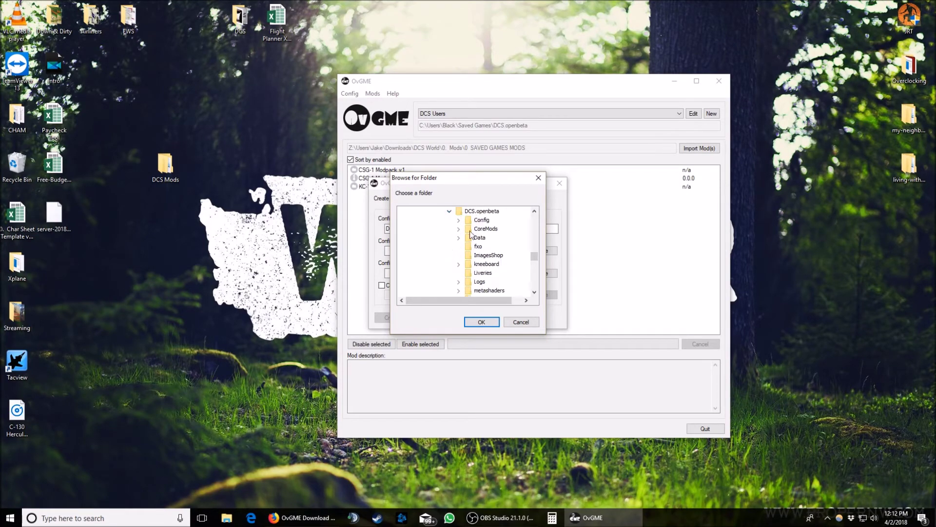
click(483, 212)
click(482, 323)
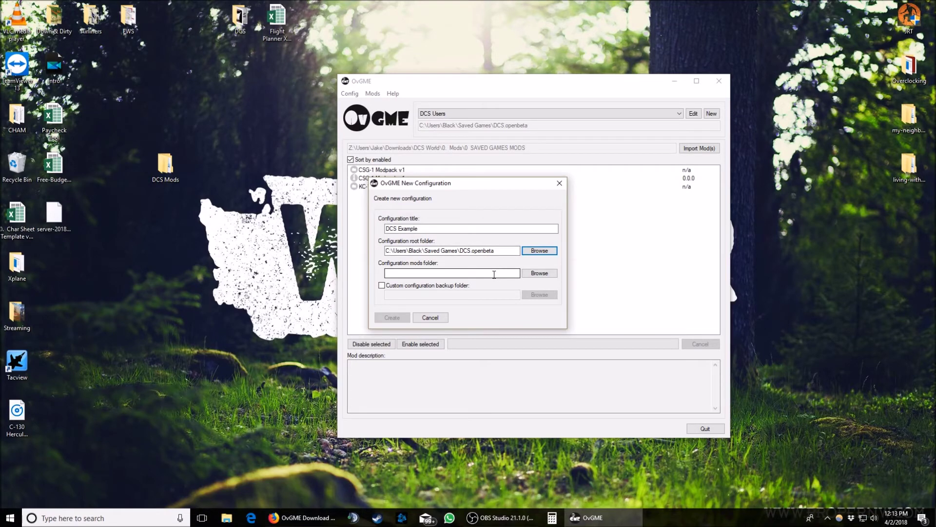
Step: Set the configuration mods folder to Desktop\DCS Mods
click(541, 273)
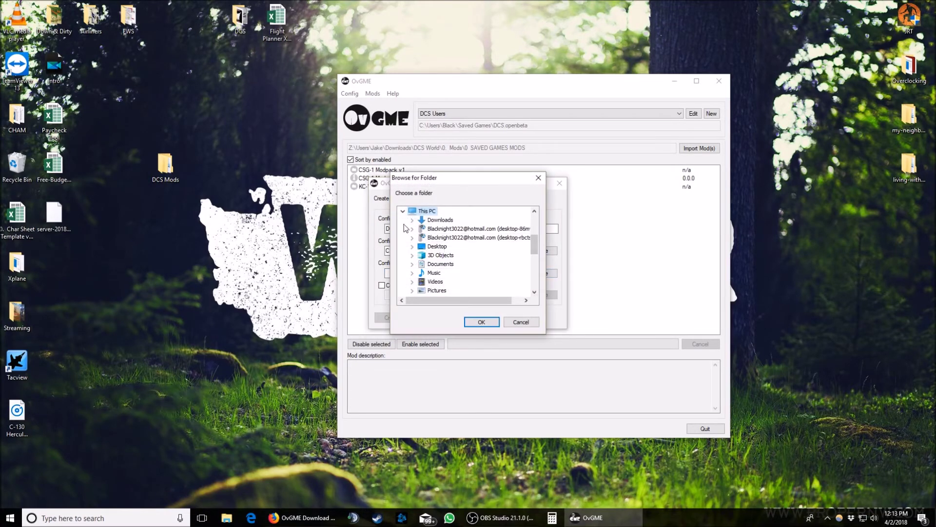
click(414, 247)
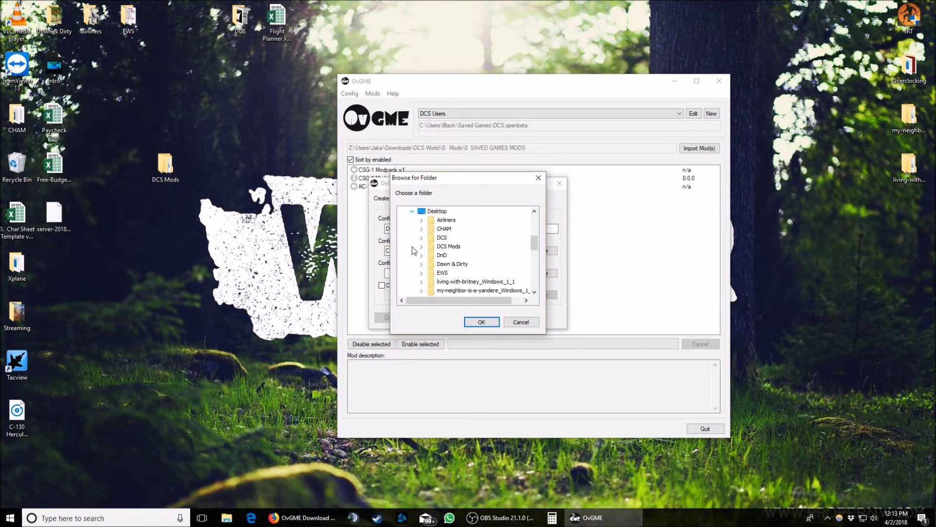
scroll(436, 244, down, 3)
scroll(439, 248, up, 1)
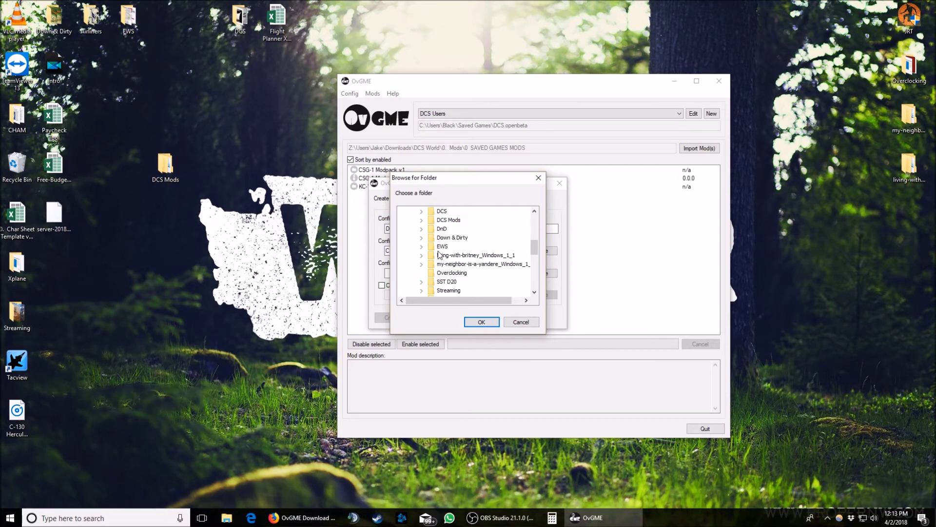
click(448, 219)
click(452, 220)
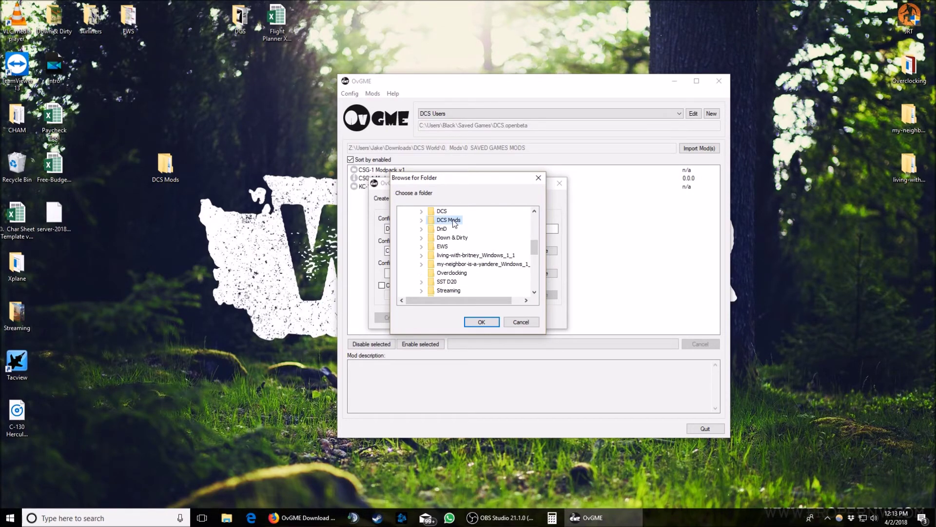
click(482, 322)
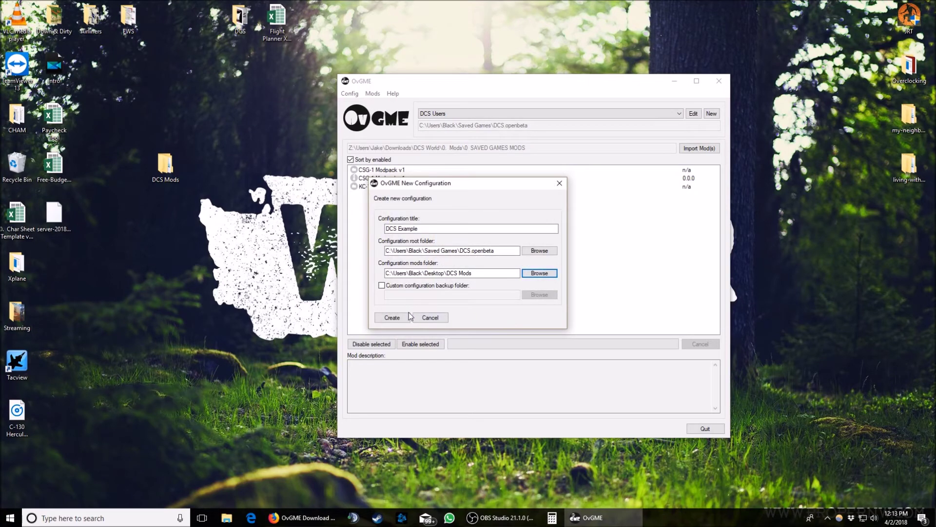
Step: Try creating the configuration, dismiss the 'already exists' warning for DCS.openbeta, and cancel
click(393, 319)
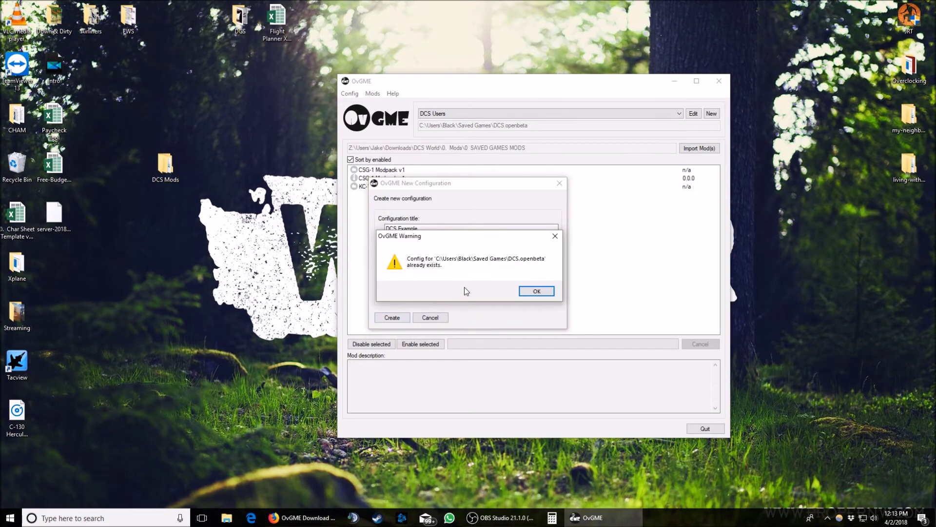
click(530, 295)
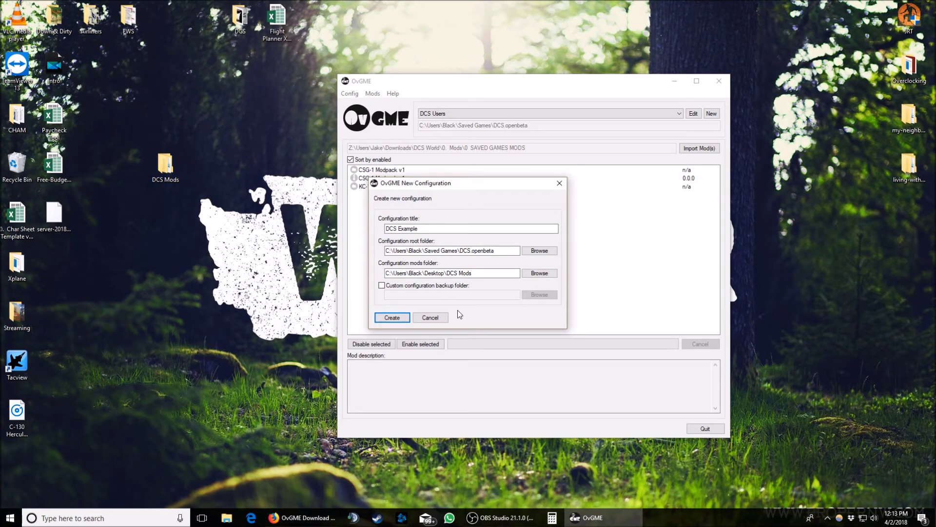
click(430, 318)
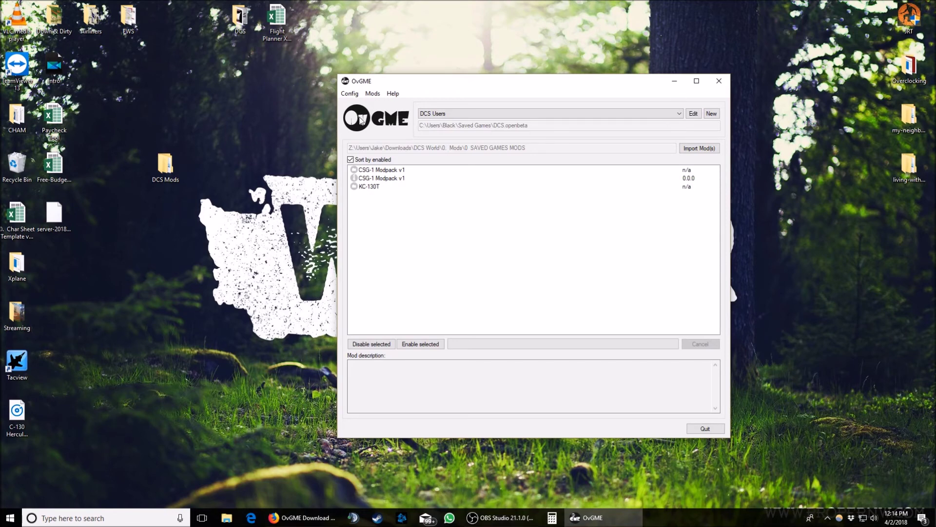
click(357, 95)
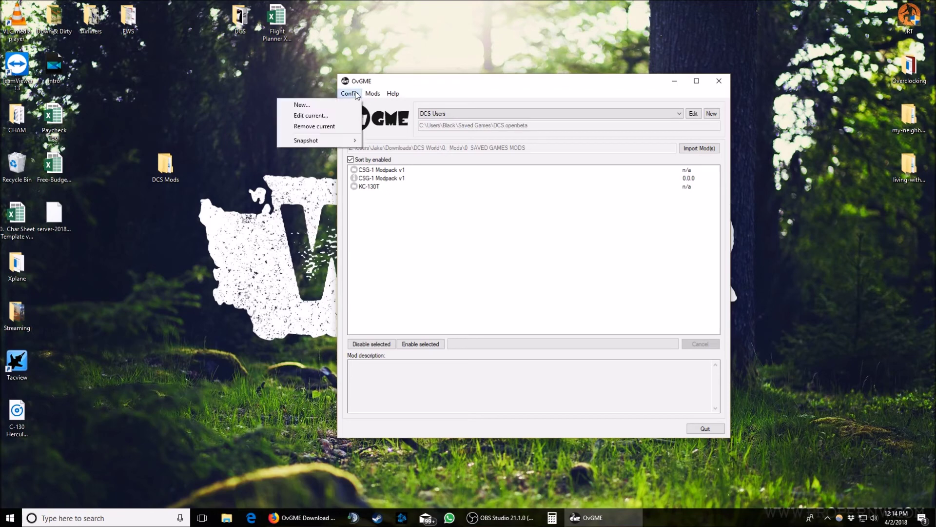
mouse_move(322, 142)
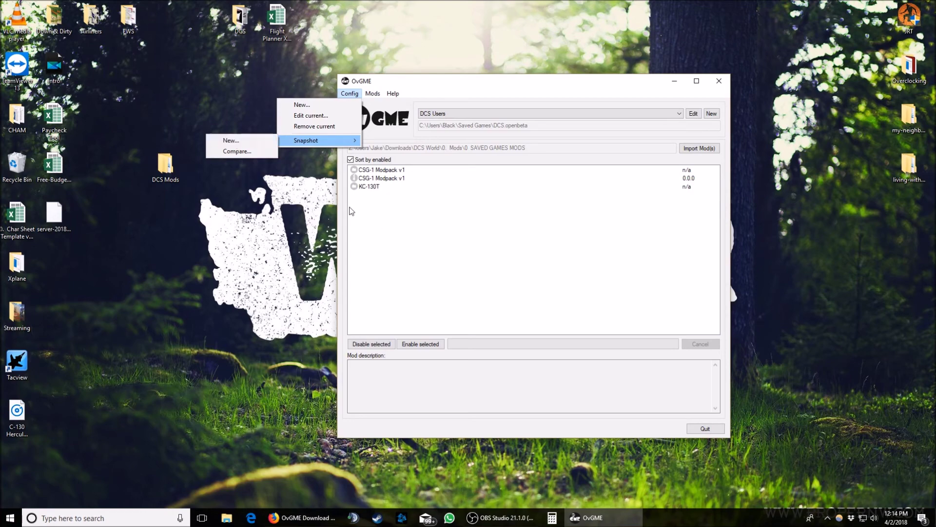
click(368, 209)
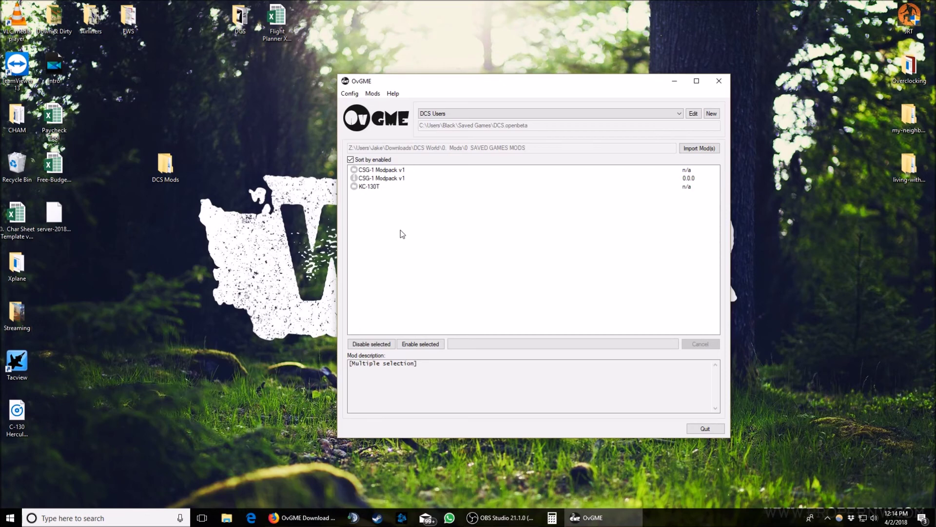
Step: Select CSG-1 Modpack v1 in the mod list and enable it
click(384, 170)
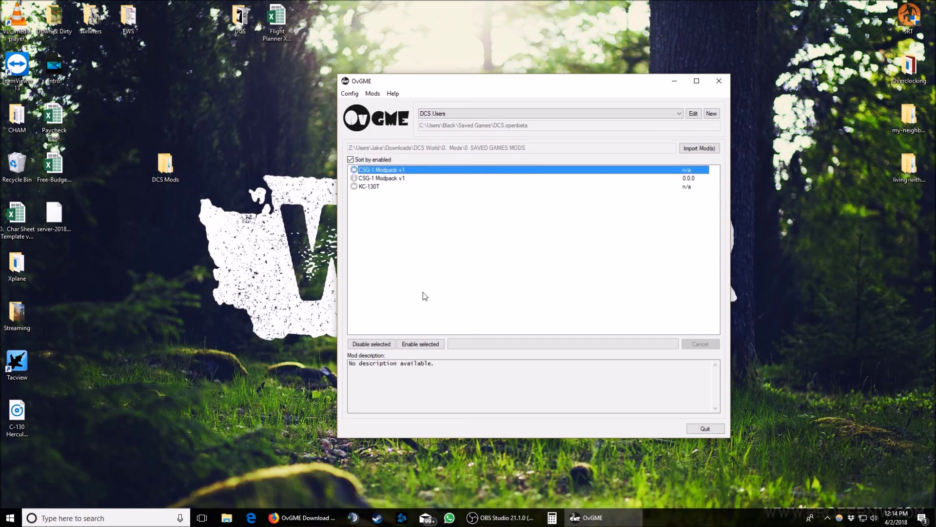
click(426, 344)
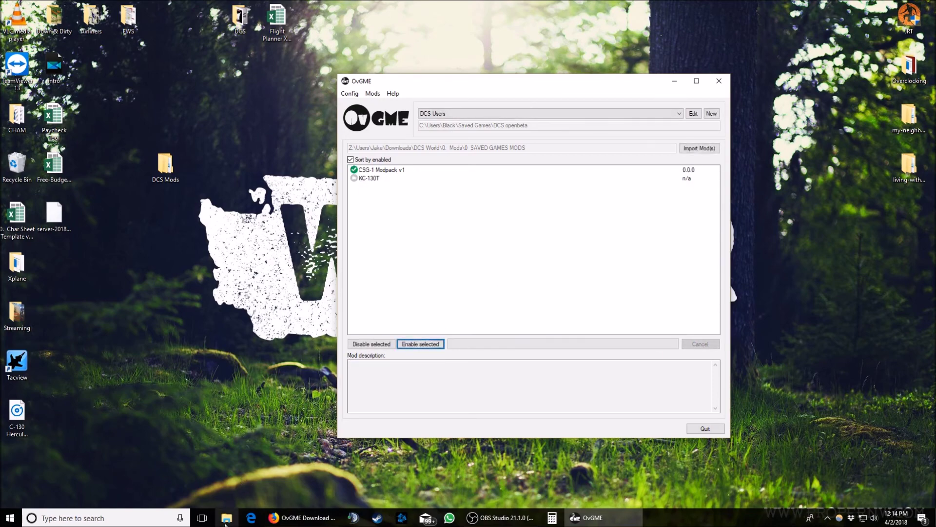
Step: Launch DCS from the shortcut in the pinned DCS folder, then close Explorer and minimize OvGME
click(234, 423)
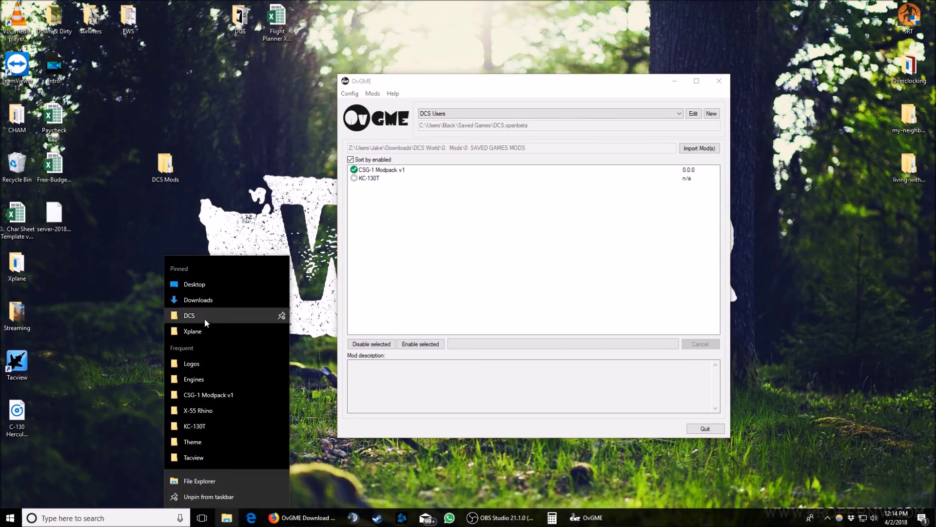
click(203, 318)
click(371, 214)
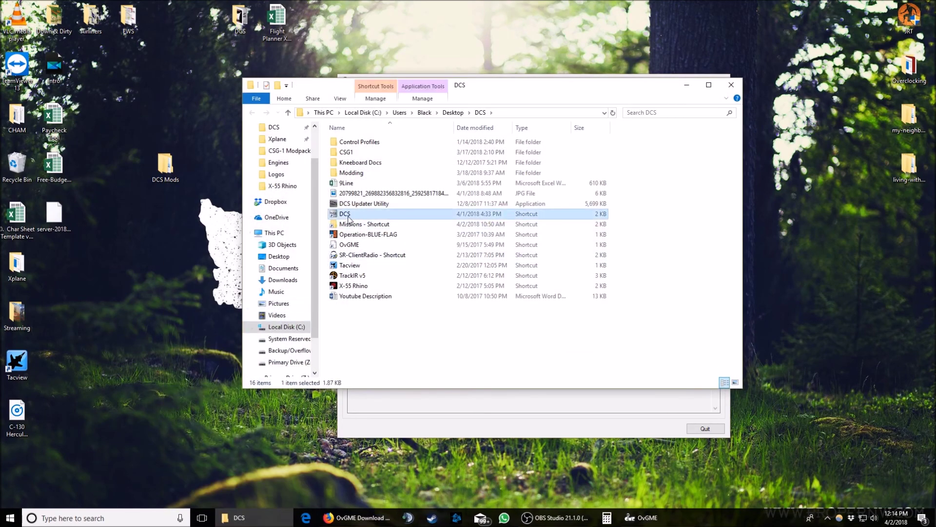
click(732, 84)
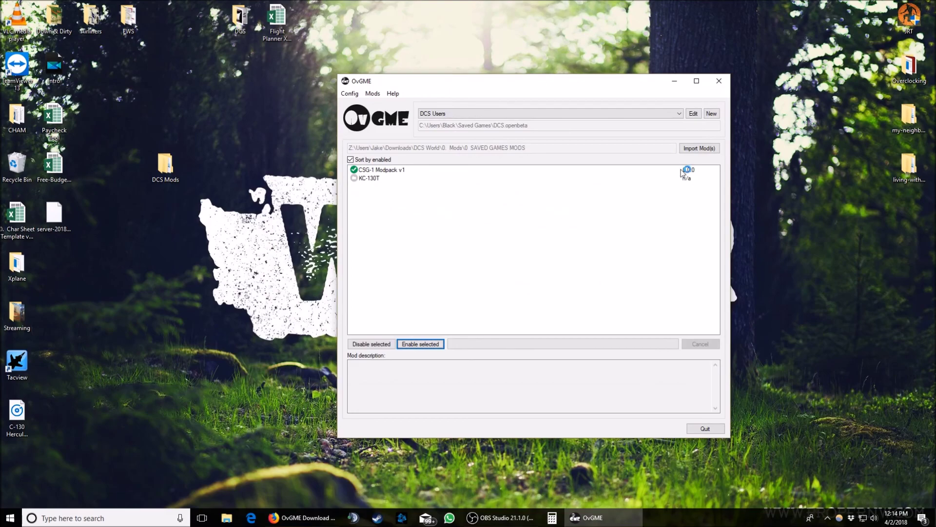
click(688, 82)
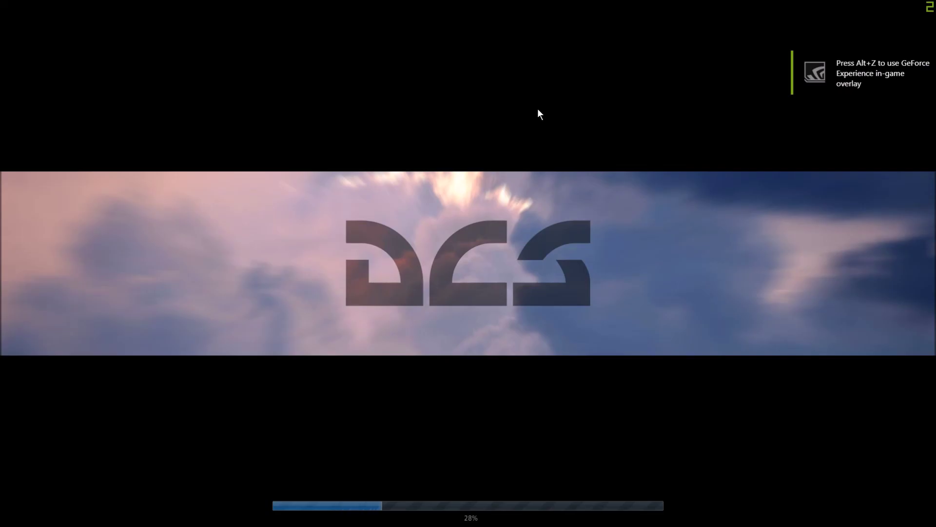